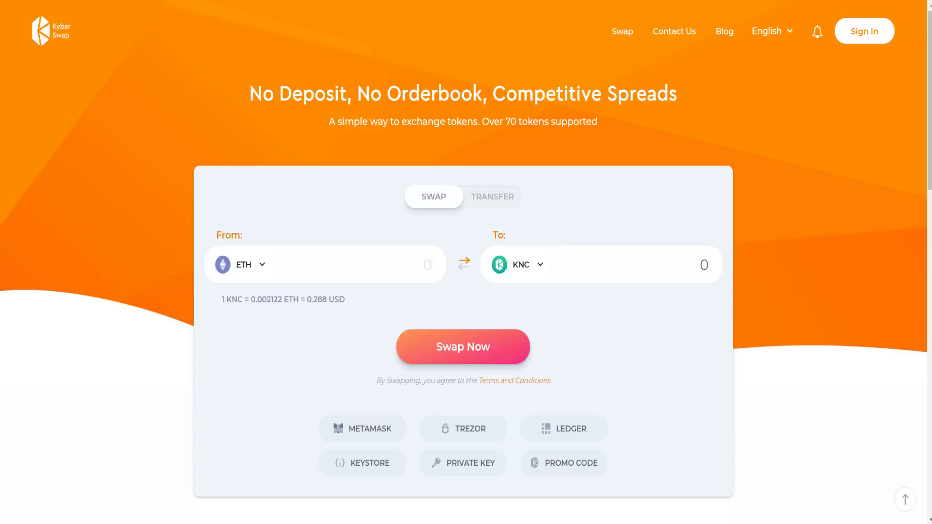
Connect the Ledger wallet and import its first address holding 0.896609 ETH.
left_click(573, 431)
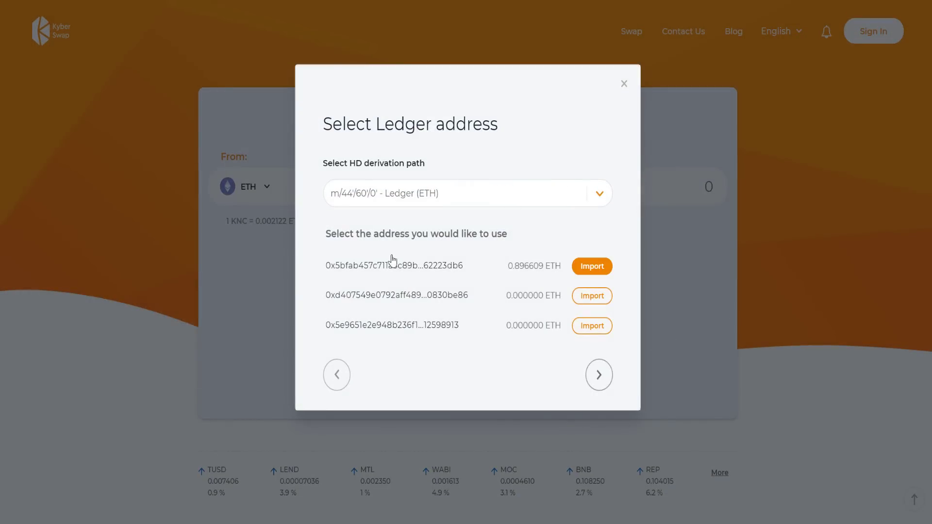
left_click(593, 268)
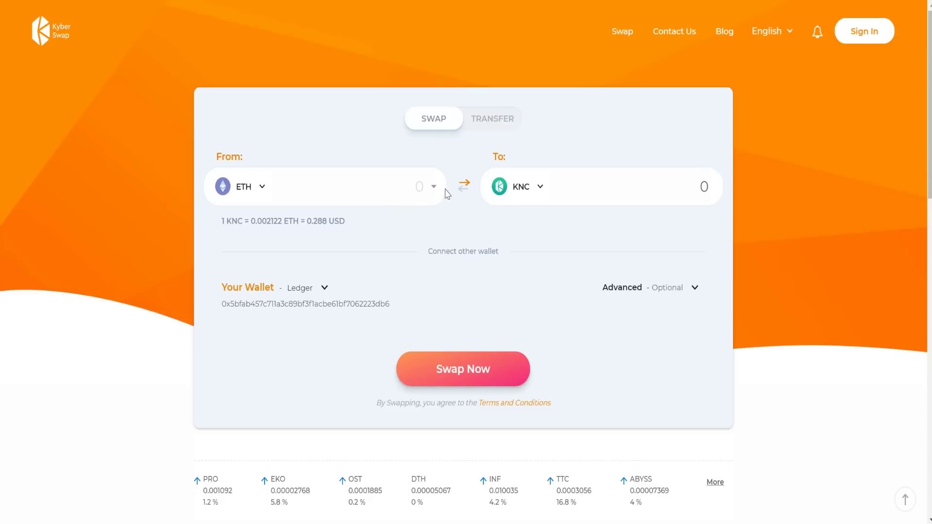
Browse the list of tokens to receive, closing it and reopening it.
left_click(538, 195)
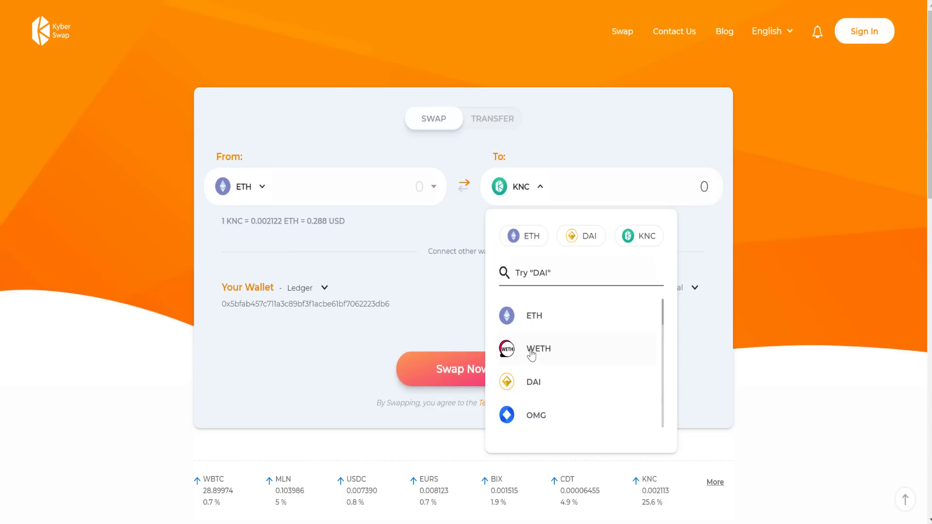
scroll(533, 342, "down", 1)
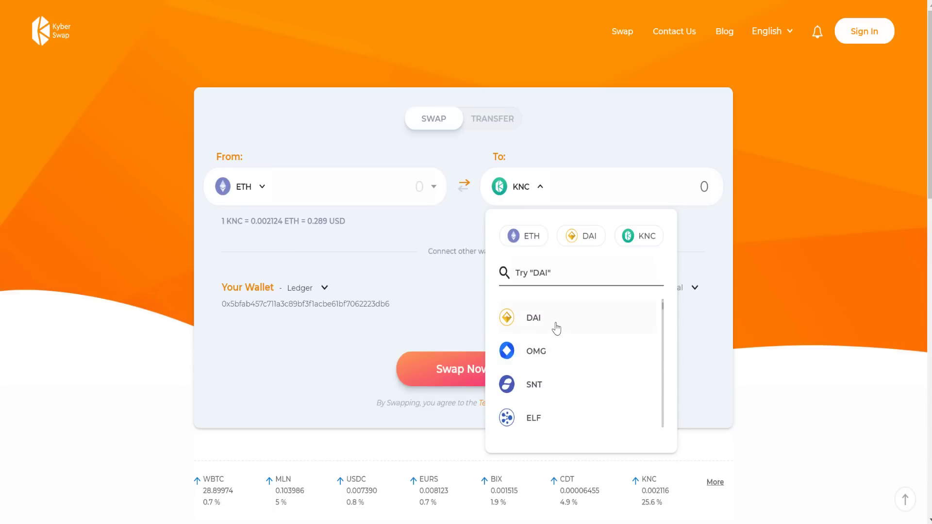
scroll(545, 363, "down", 1)
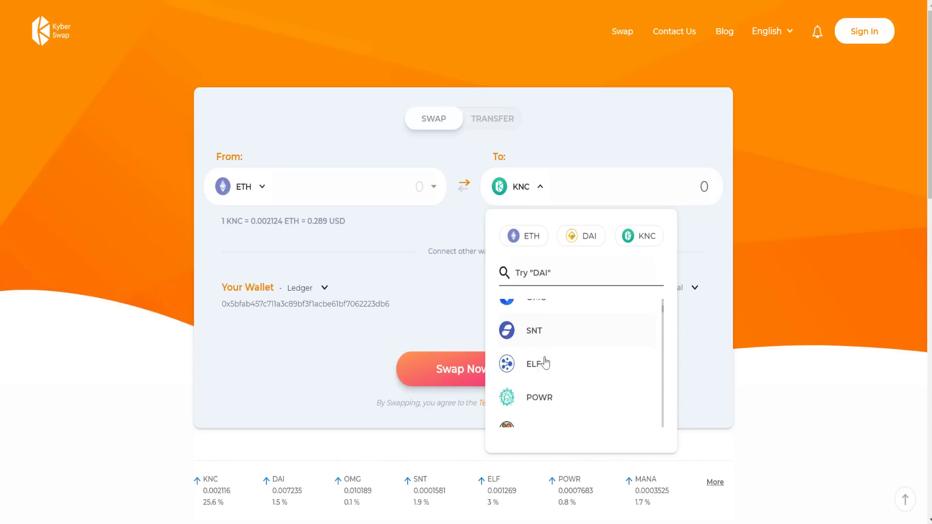
scroll(543, 361, "down", 1)
scroll(539, 328, "down", 1)
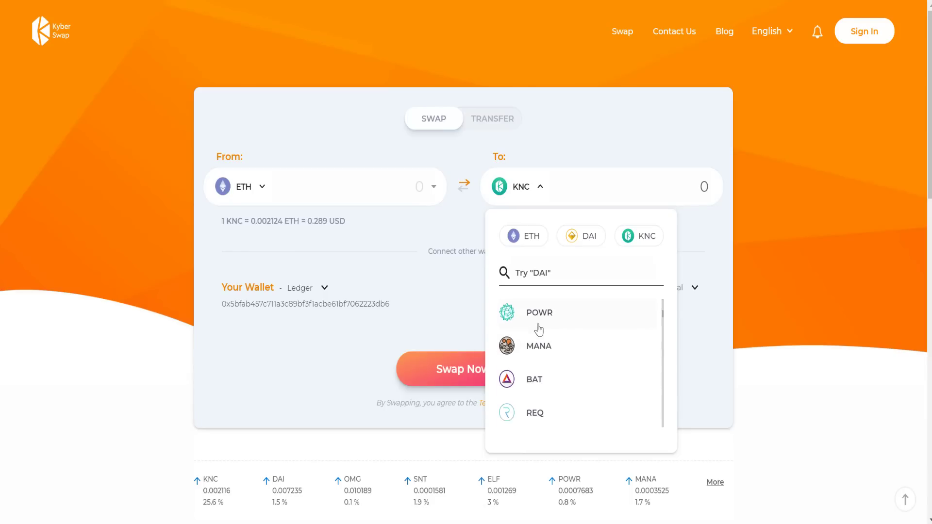
scroll(542, 350, "down", 1)
scroll(539, 368, "down", 1)
scroll(540, 364, "down", 1)
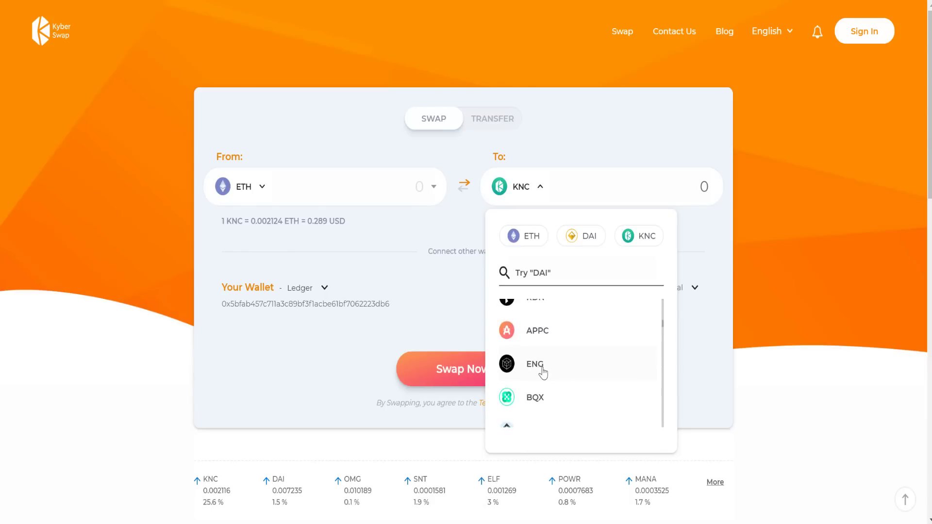
scroll(542, 363, "down", 1)
scroll(542, 362, "down", 2)
scroll(542, 363, "down", 1)
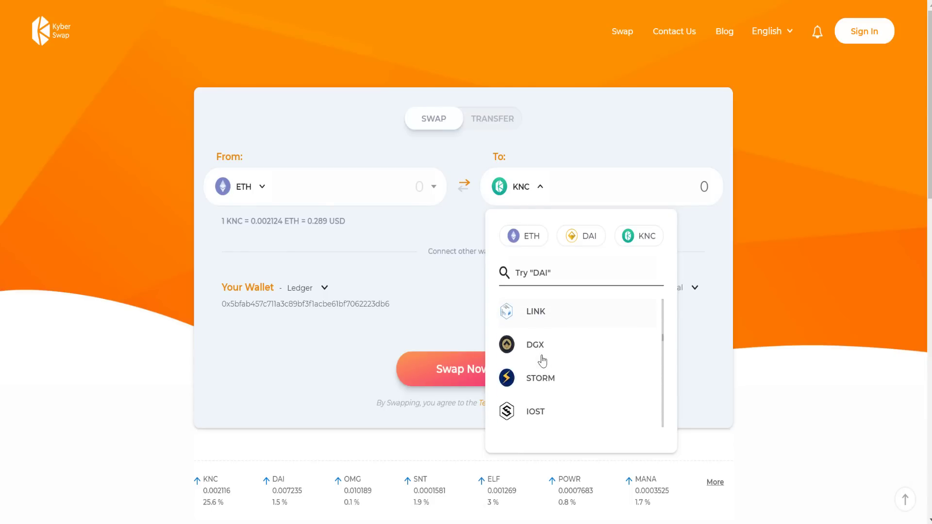
scroll(542, 360, "down", 1)
scroll(543, 361, "down", 2)
scroll(543, 361, "down", 1)
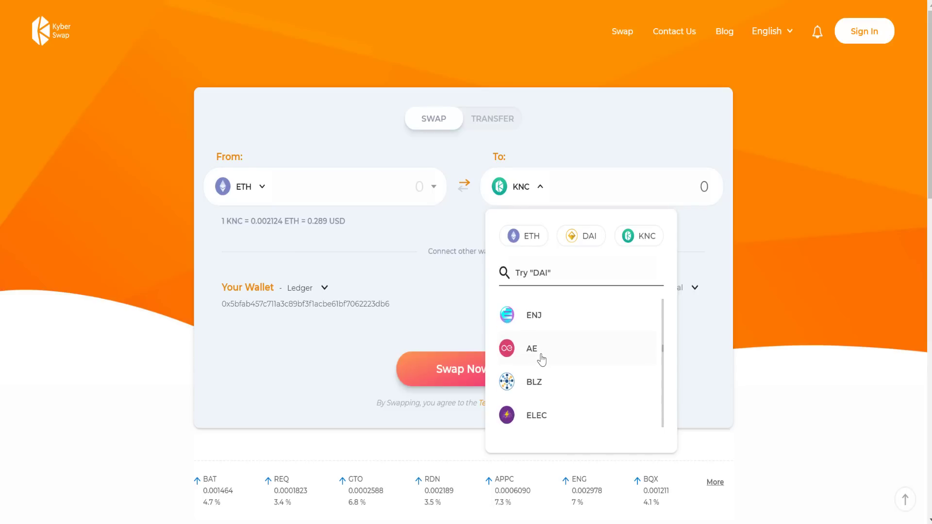
left_click(452, 322)
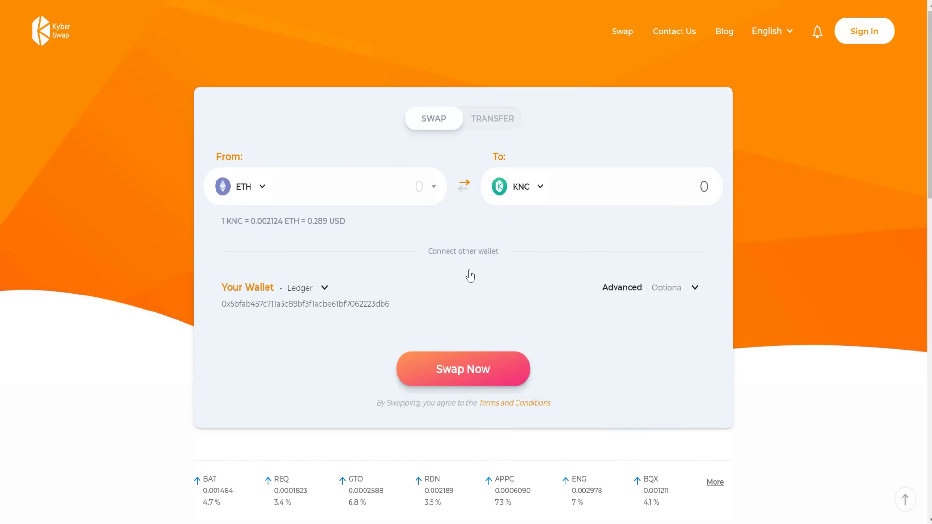
left_click(522, 190)
scroll(545, 342, "up", 4)
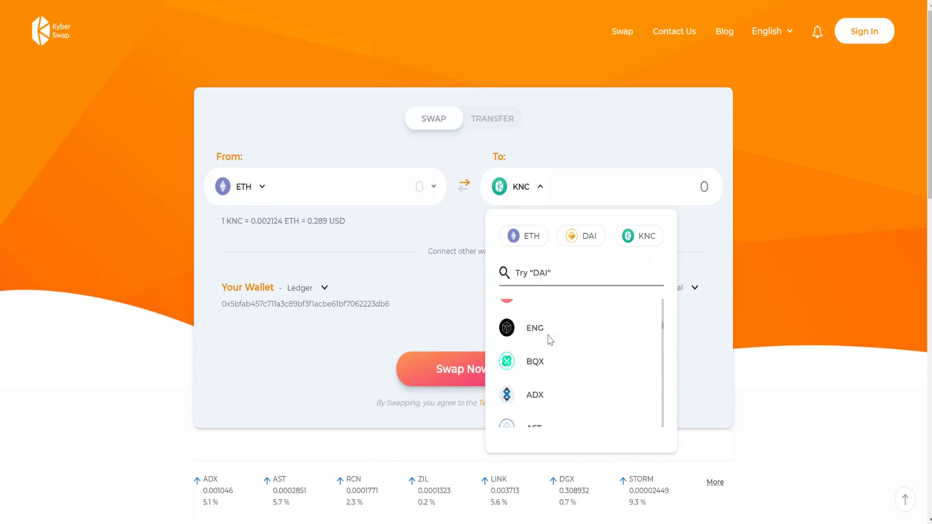
scroll(548, 339, "up", 4)
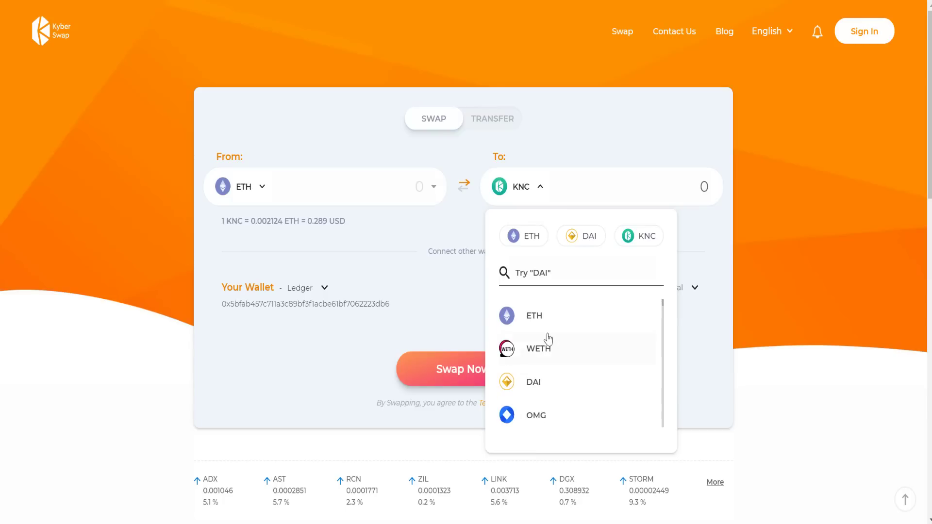
Receive OMG for 0.5 ETH and review the confirmation showing 48.823400 OMG.
left_click(541, 415)
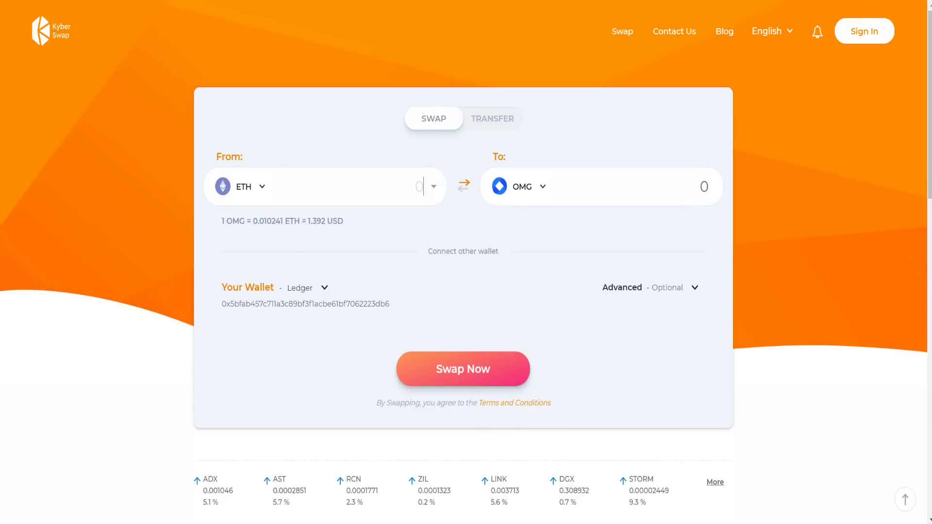
type("0.5")
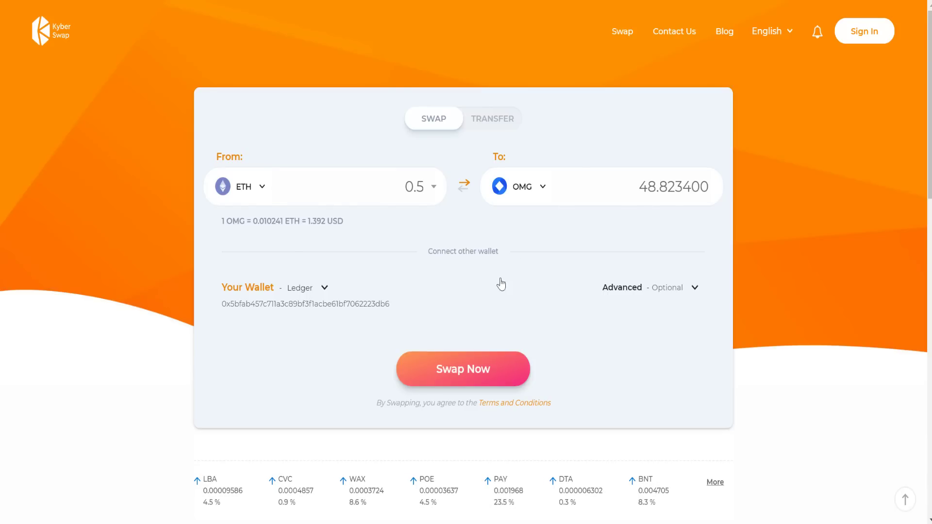
left_click(468, 369)
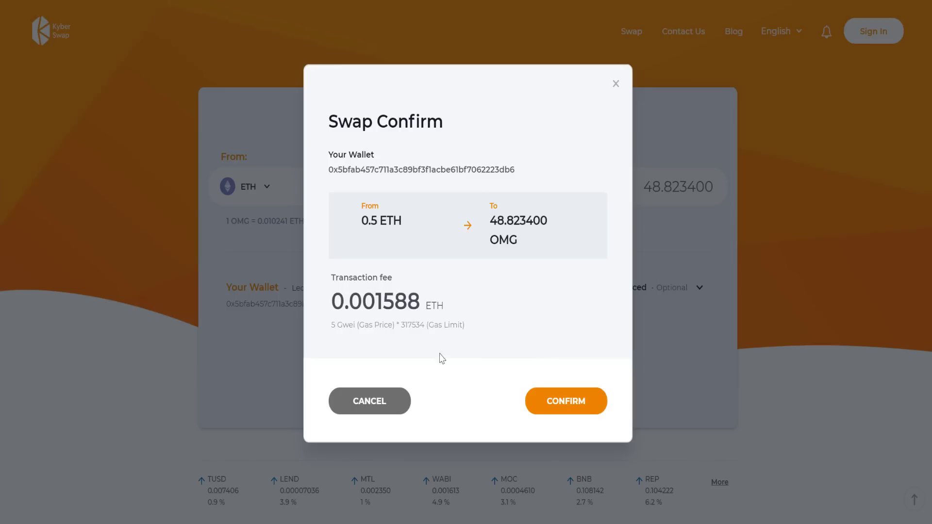
Confirm the 0.5 ETH to 48.8234 OMG swap in the Swap Confirm dialog.
left_click(582, 411)
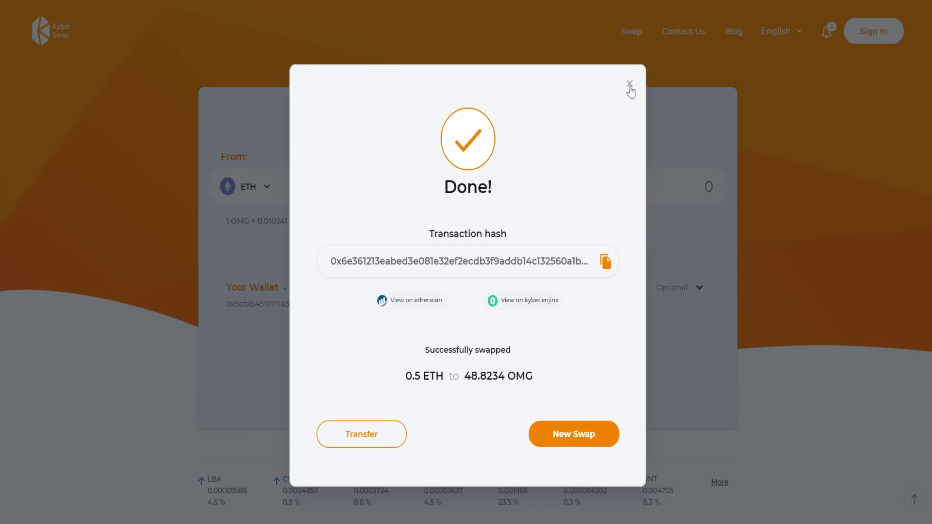
Dismiss the completed swap summary and choose POWR as the token to pay with.
left_click(630, 85)
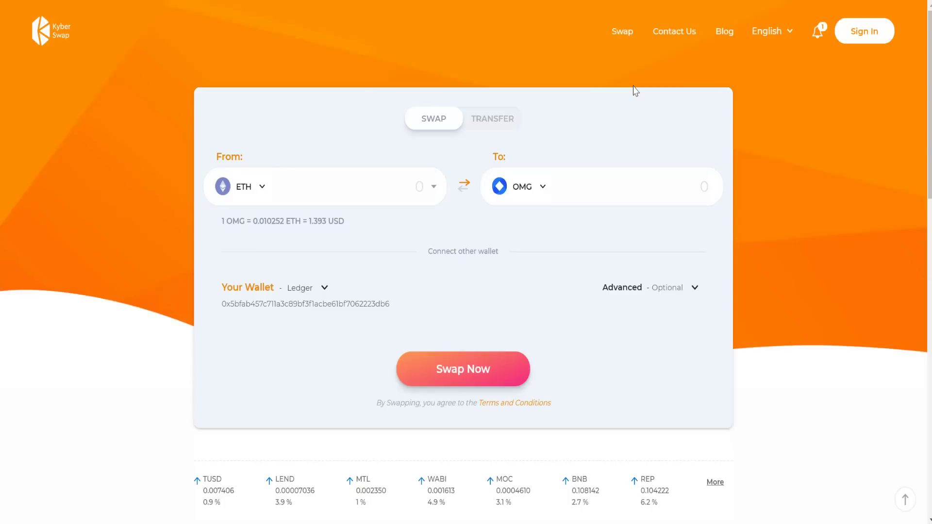
left_click(434, 191)
left_click(261, 191)
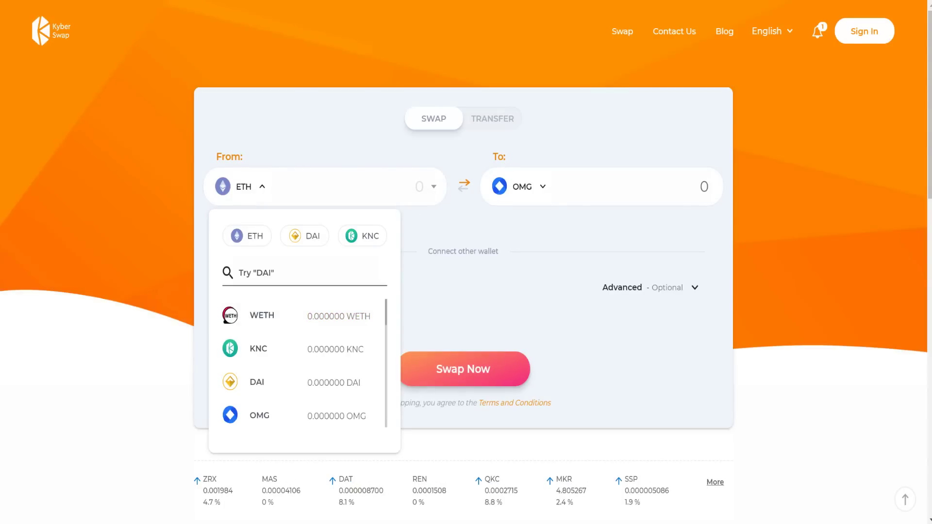
scroll(280, 331, "down", 1)
scroll(284, 342, "down", 3)
left_click(281, 386)
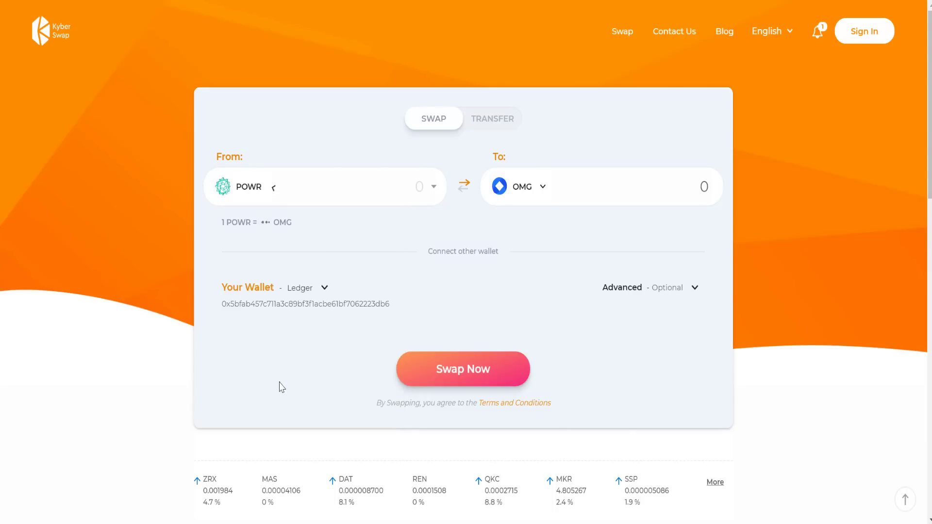
Set ETH as the token to receive and swap the full 650.408208 POWR balance.
left_click(545, 187)
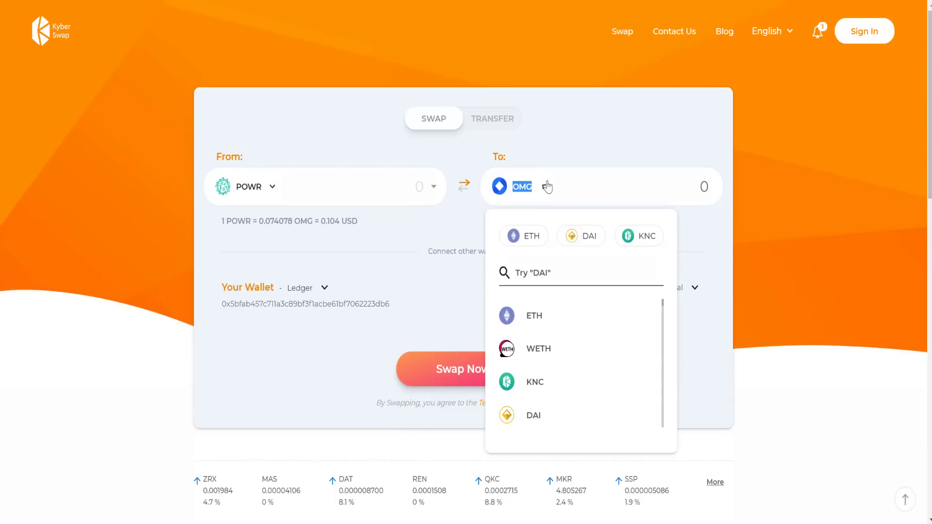
left_click(531, 321)
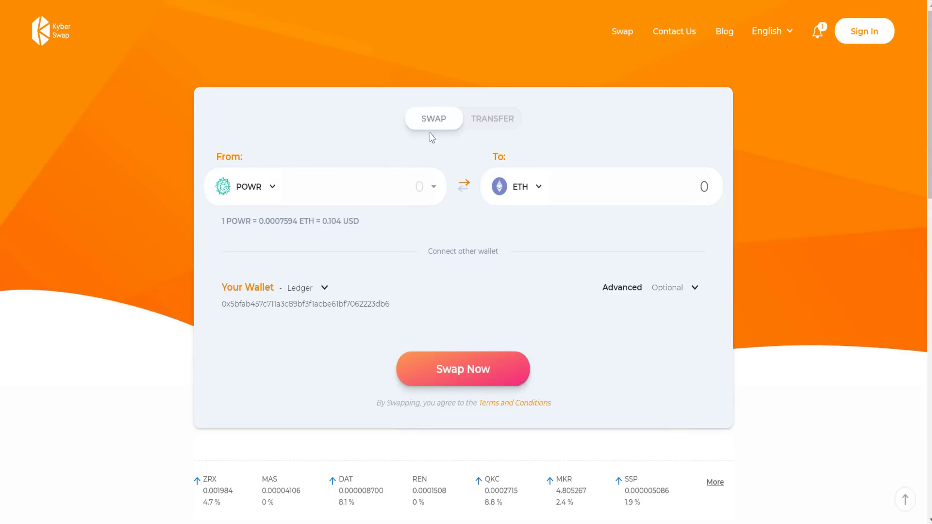
left_click(433, 188)
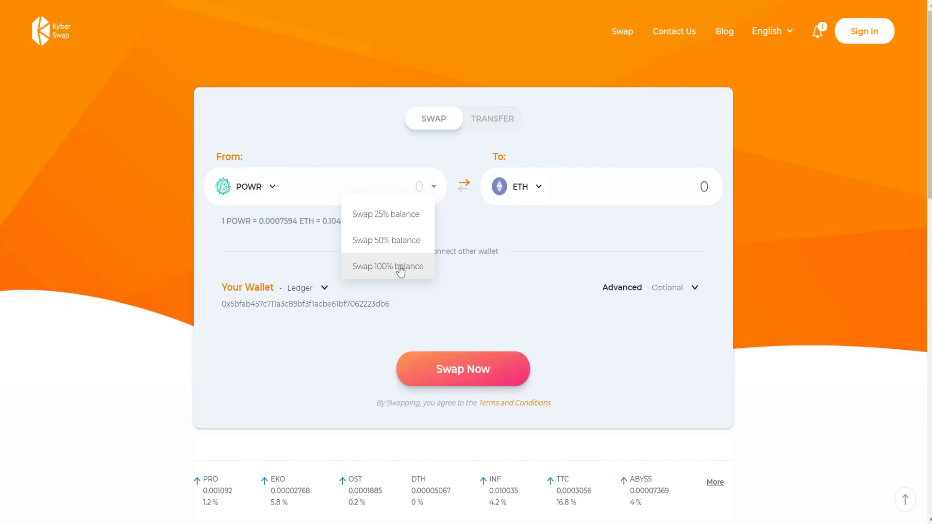
left_click(400, 272)
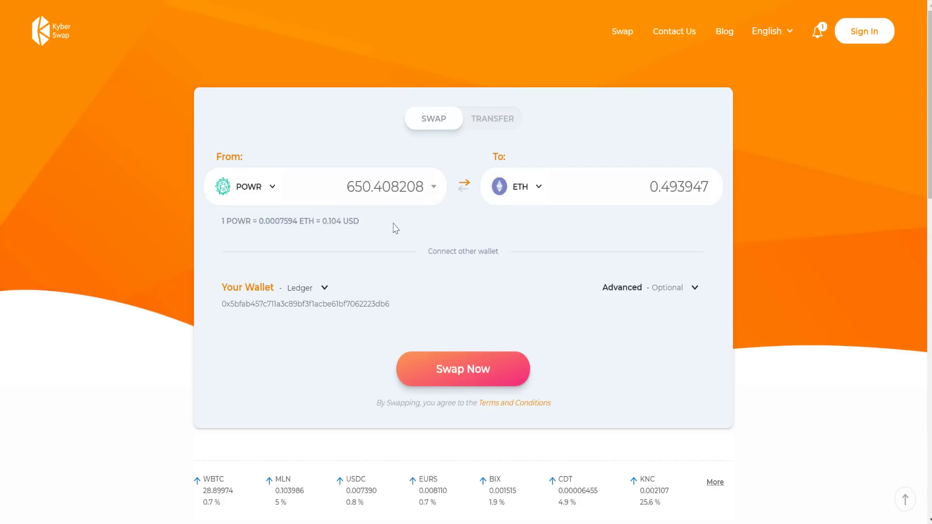
Start the POWR-to-ETH swap and approve KyberSwap's use of POWR.
left_click(470, 368)
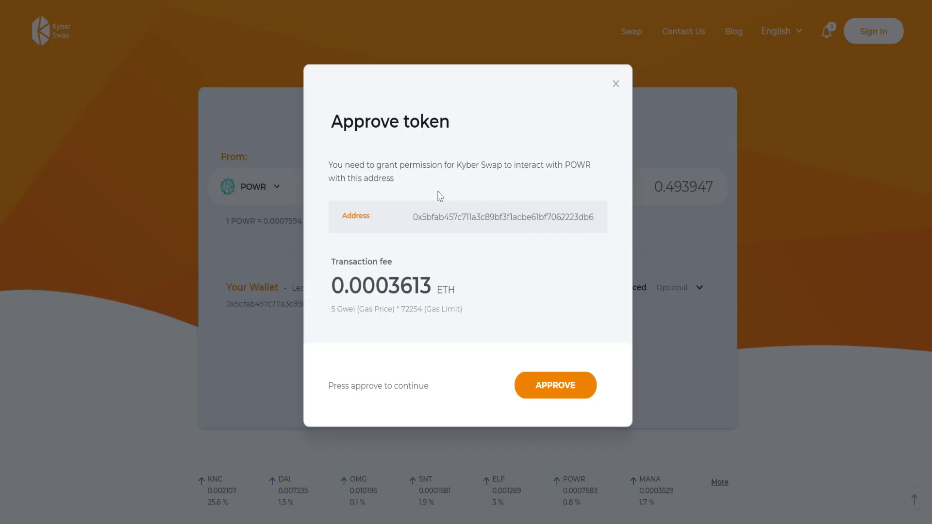
left_click(571, 393)
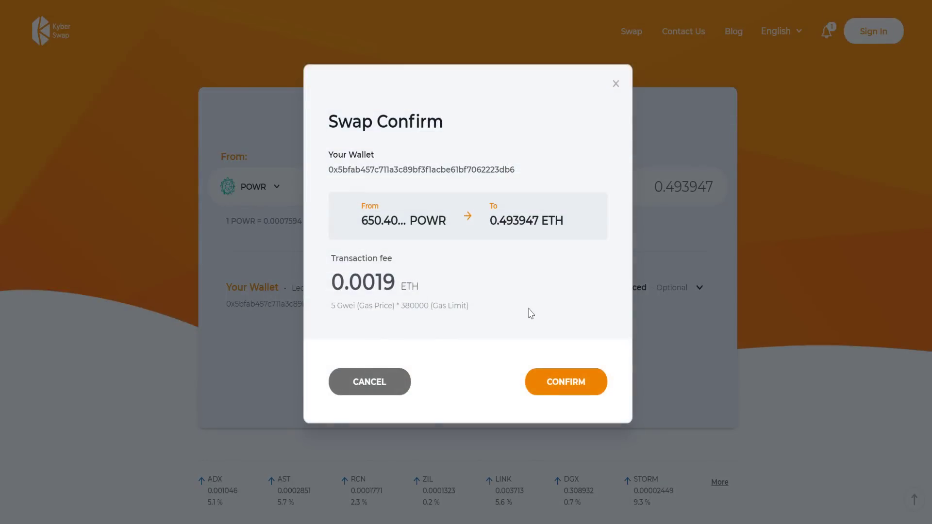
Confirm the 650.40 POWR to 0.493947 ETH swap in the Swap Confirm dialog.
left_click(565, 380)
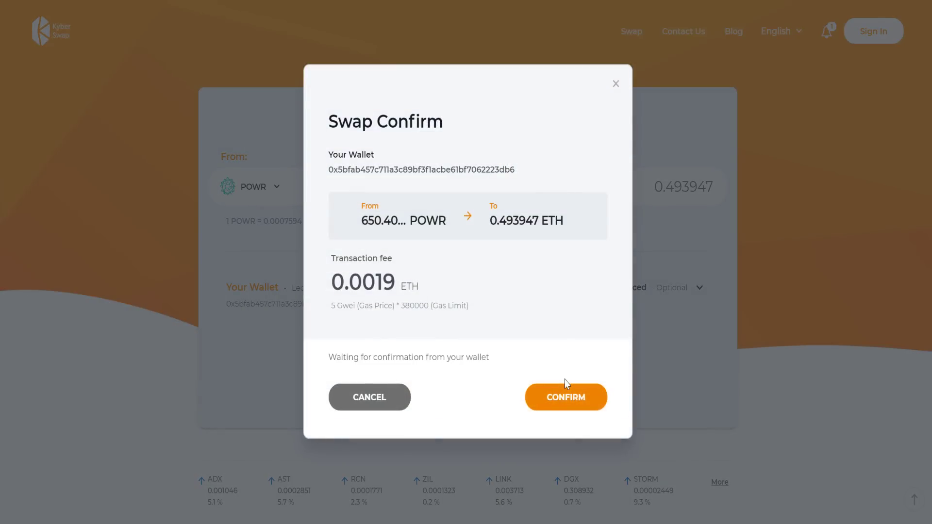